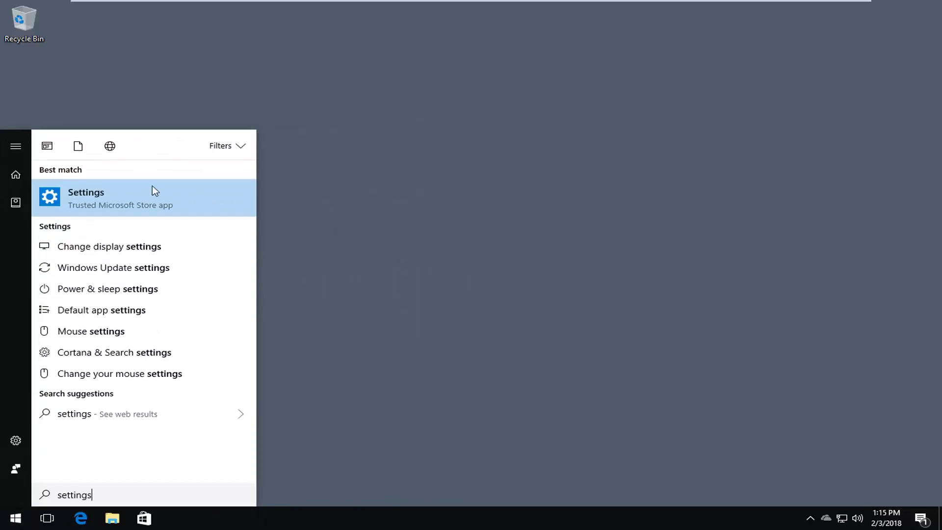
Step: Open Settings, go to Update & Security, and show the Recovery page with Reset this PC
left_click(97, 199)
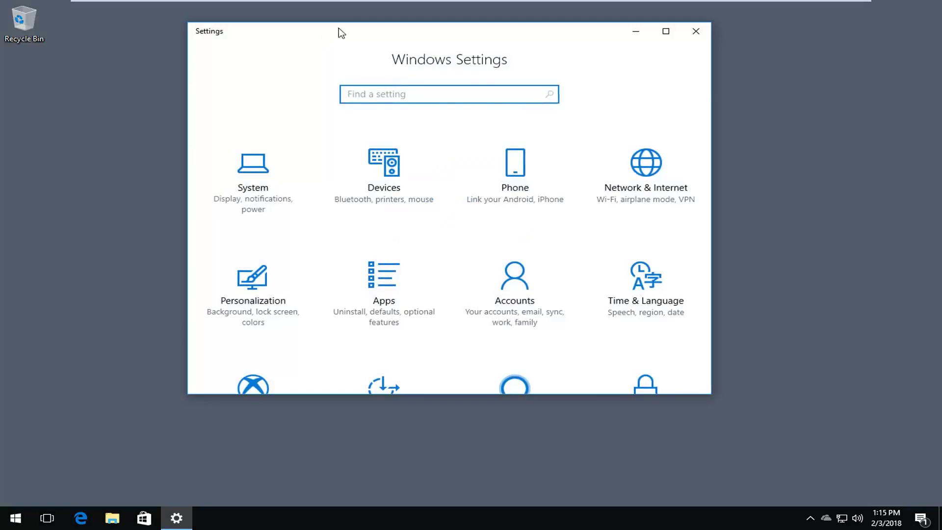
left_click_drag(341, 33, 386, 59)
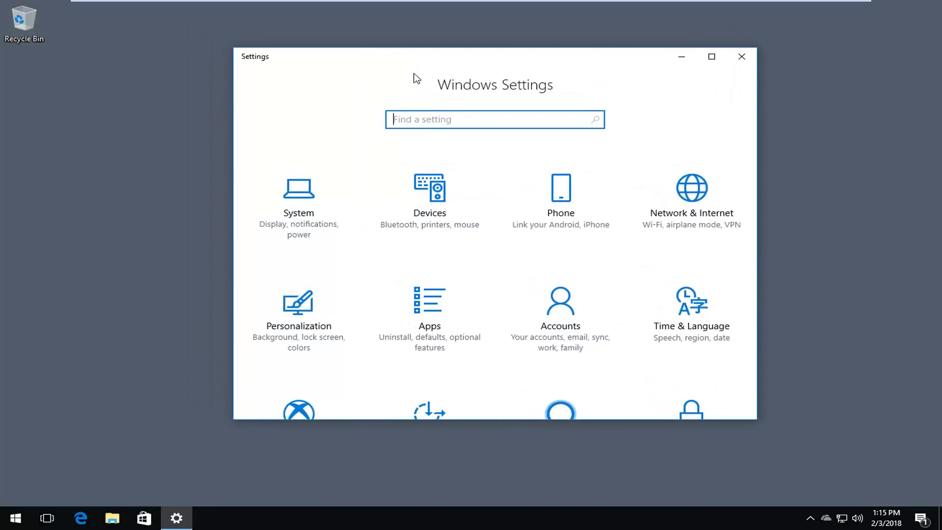
scroll(534, 233, "down", 2)
scroll(534, 233, "down", 8)
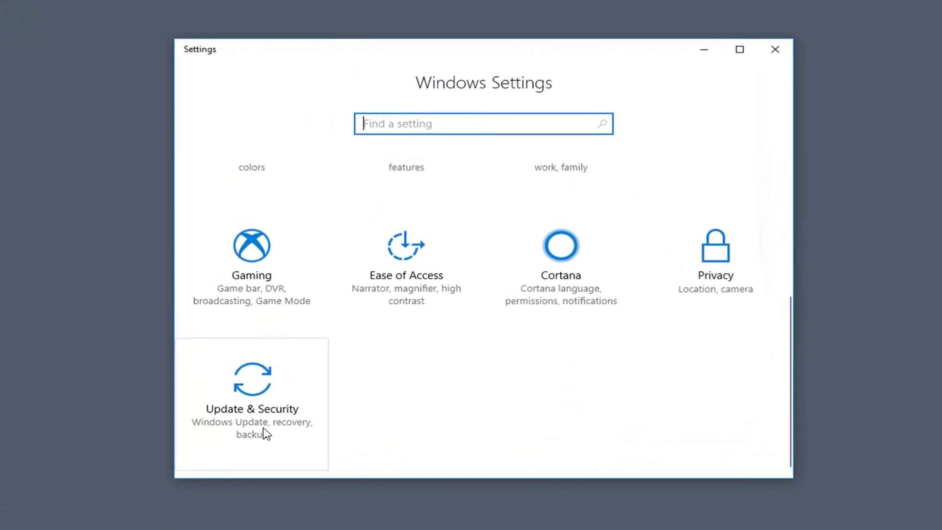
left_click(234, 400)
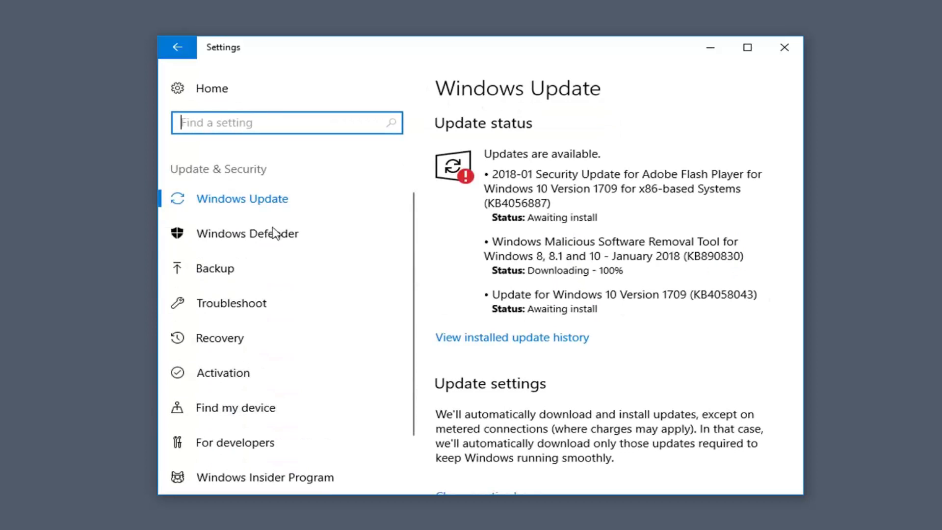
scroll(273, 284, "down", 1)
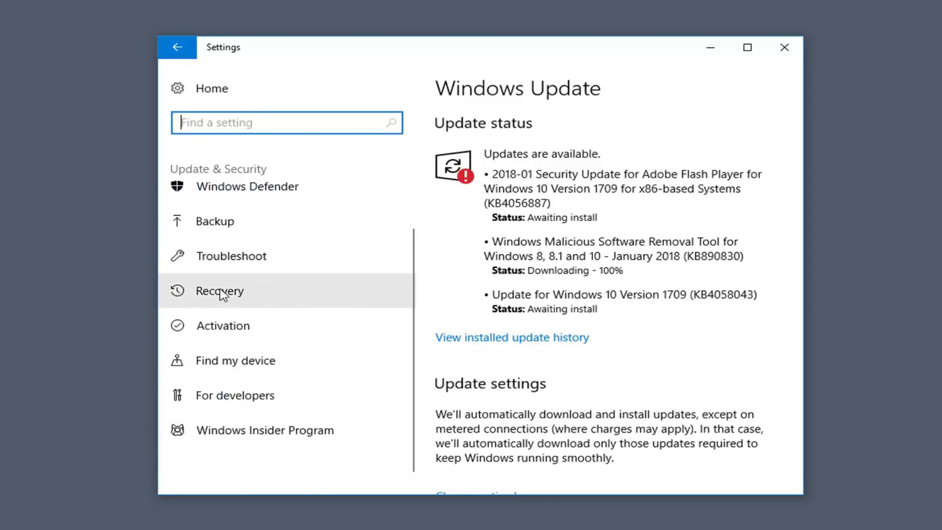
left_click(198, 298)
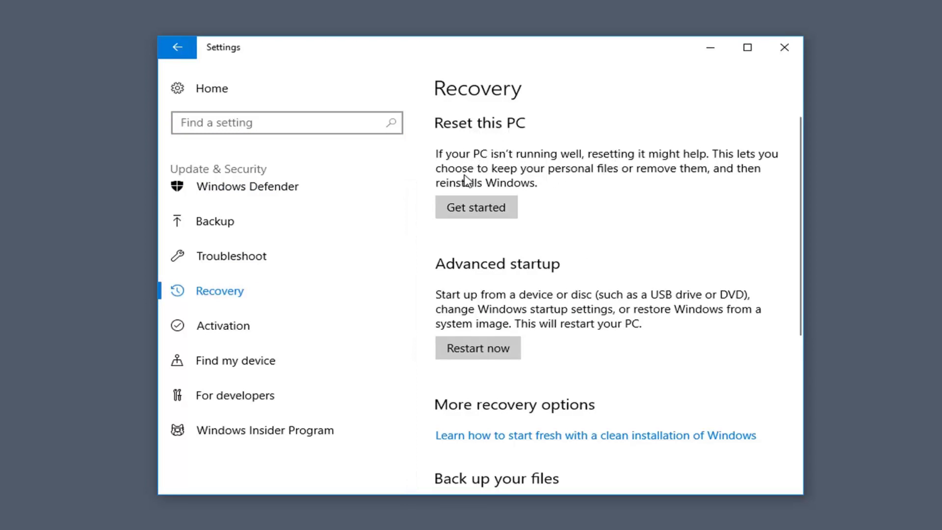
Step: Start Reset this PC and choose Remove everything (files, apps and settings)
left_click(474, 212)
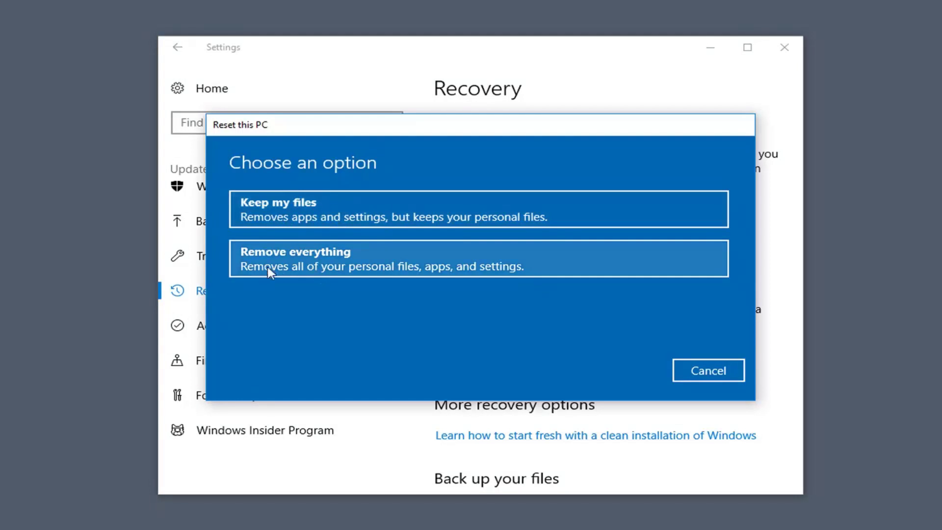
left_click(285, 264)
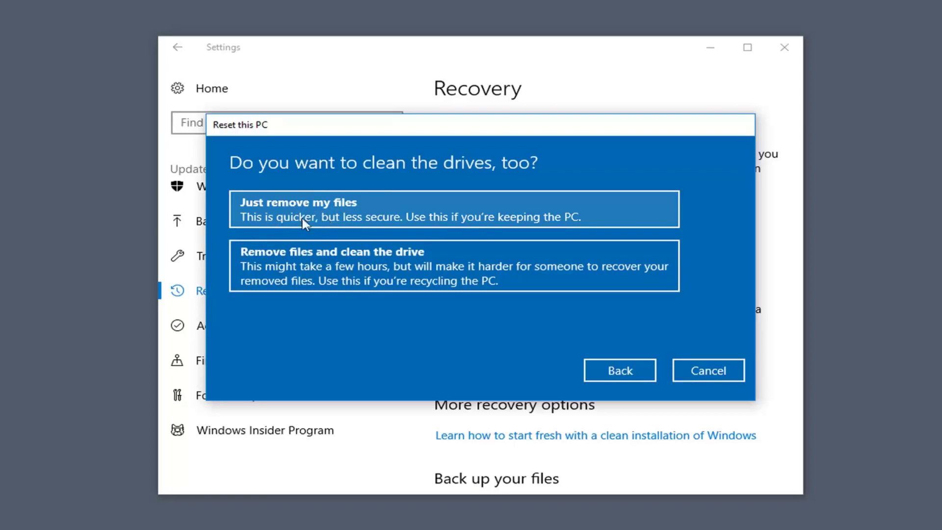
Step: Choose Just remove my files without cleaning the drive, then confirm the reset
left_click(293, 207)
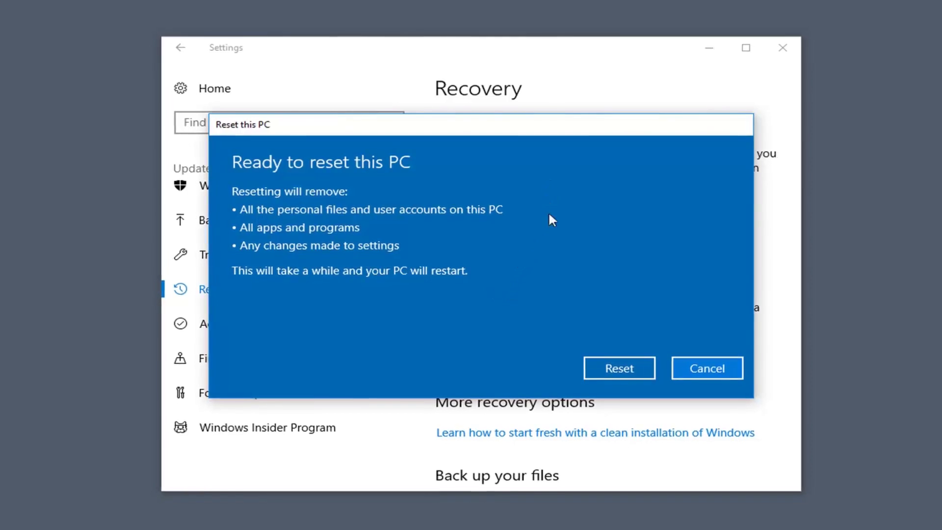
left_click(620, 366)
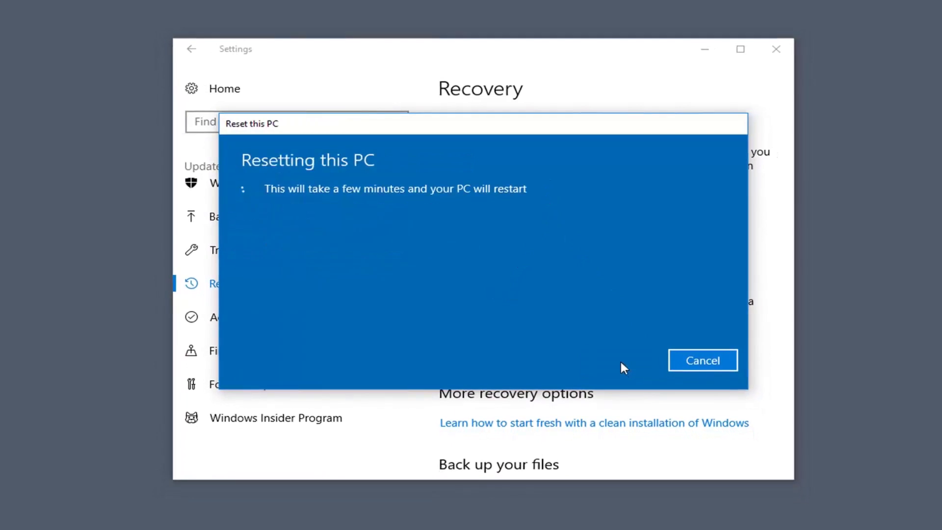
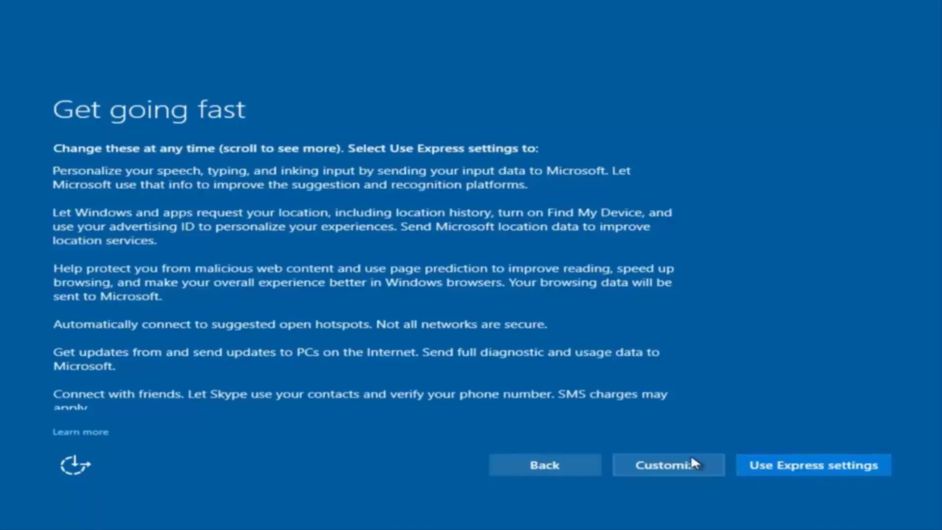
Step: Customize privacy settings, turning off speech, typing and inking personalization, and continue
left_click(668, 471)
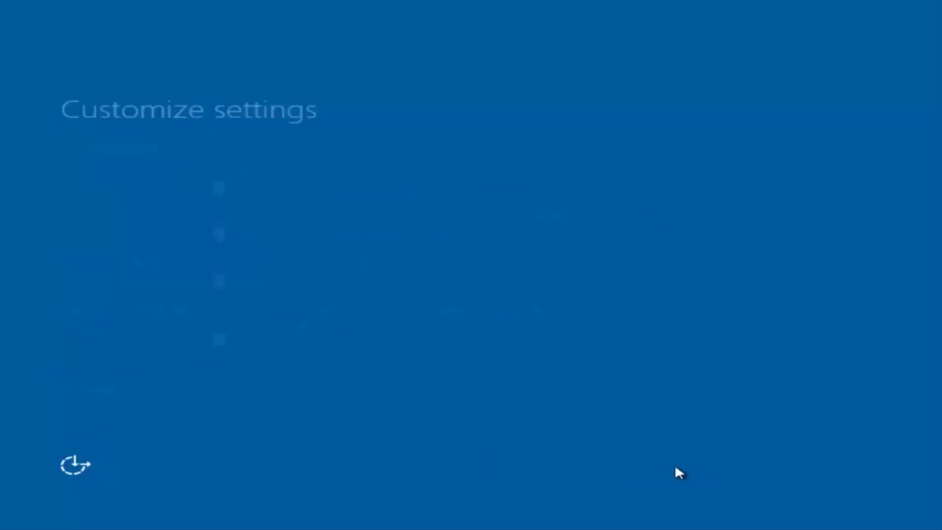
scroll(231, 235, "down", 2)
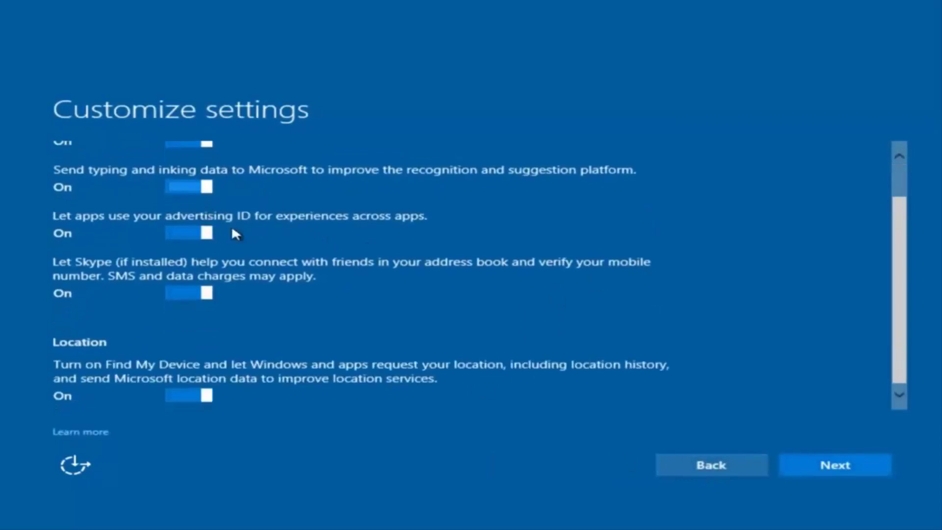
scroll(269, 248, "up", 2)
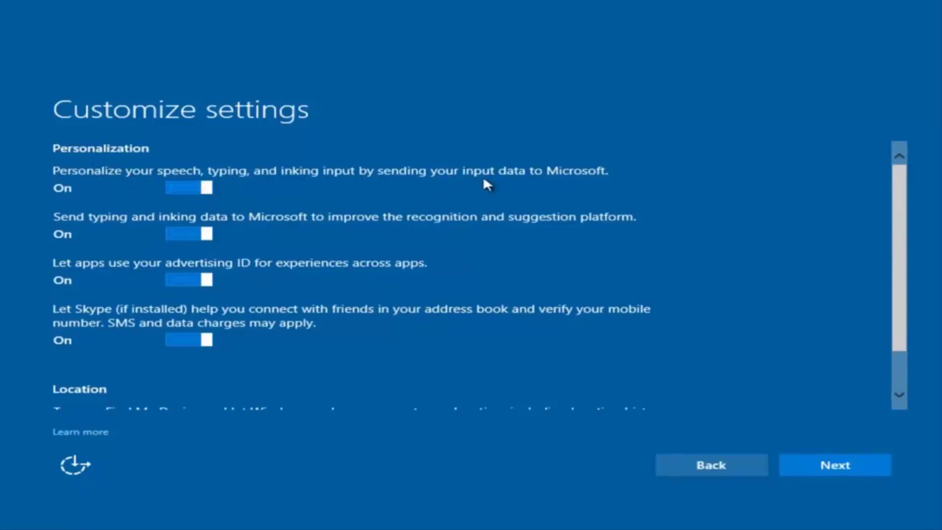
left_click(201, 190)
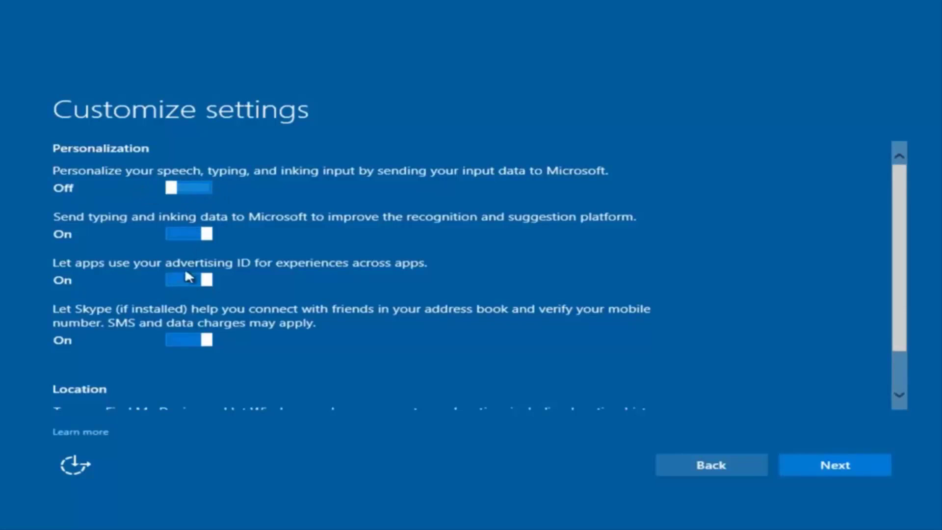
scroll(189, 295, "down", 2)
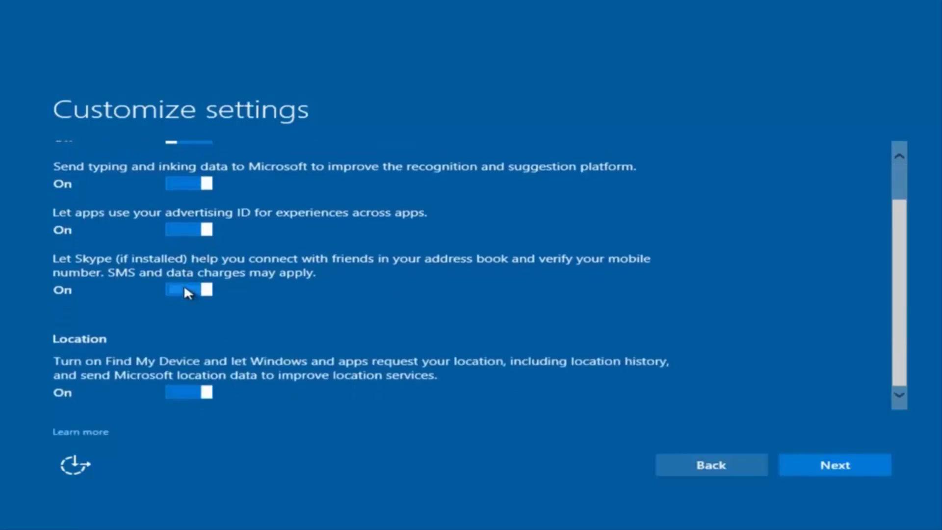
scroll(222, 206, "up", 2)
scroll(219, 342, "down", 2)
scroll(230, 344, "up", 2)
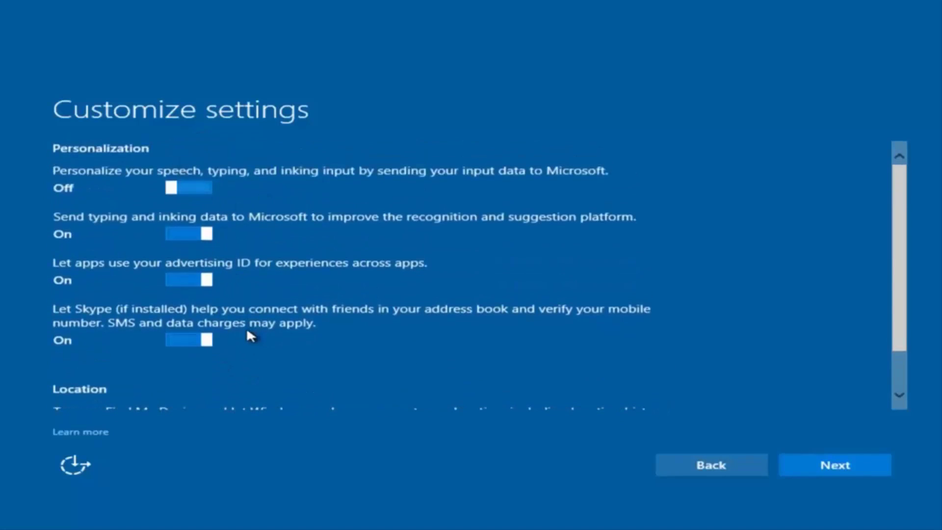
left_click(818, 467)
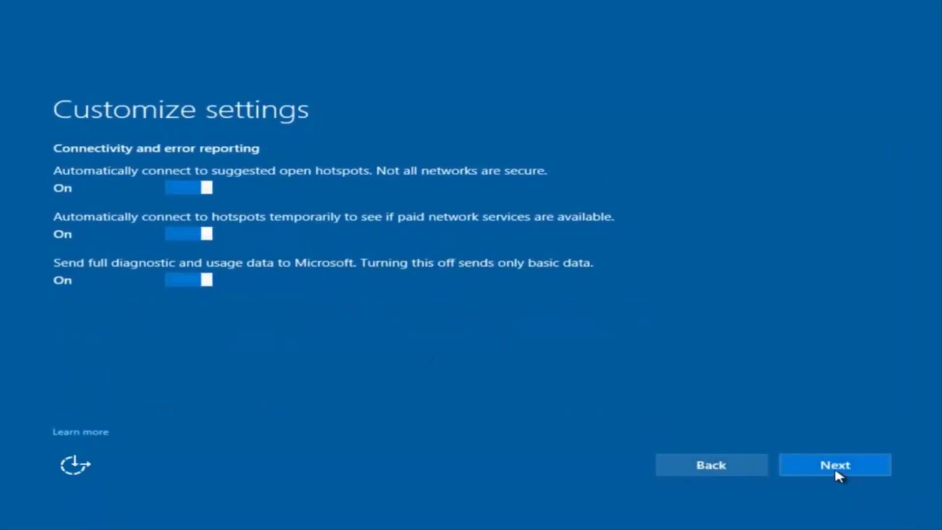
Step: Accept the connectivity, error reporting, browser protection and update settings unchanged
left_click(834, 467)
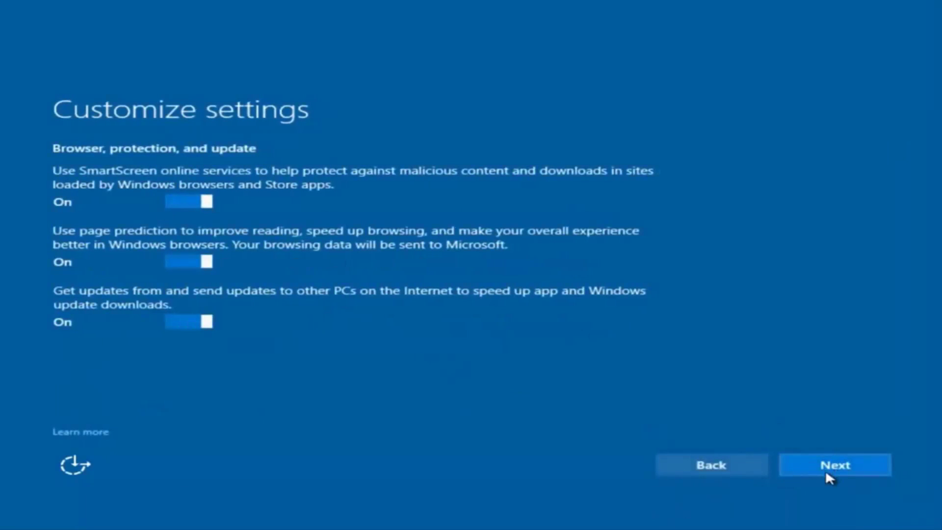
left_click(826, 469)
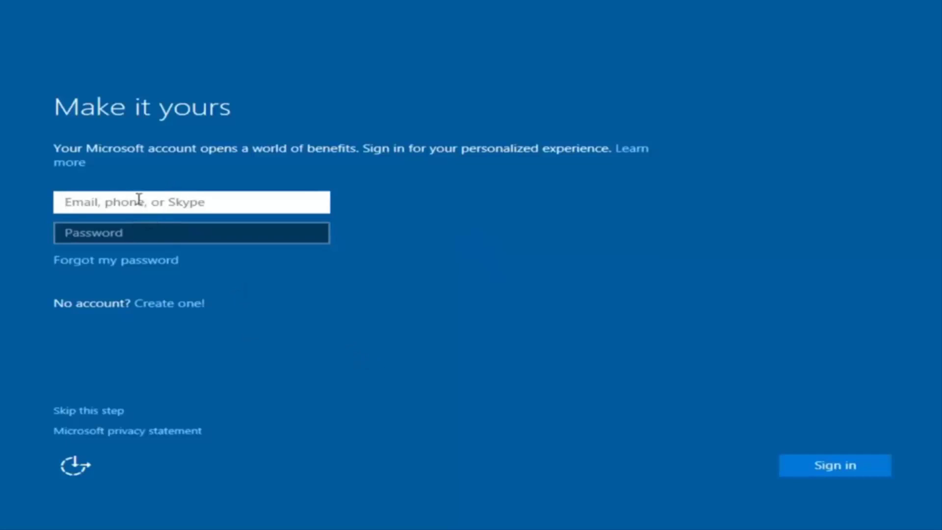
left_click(383, 210)
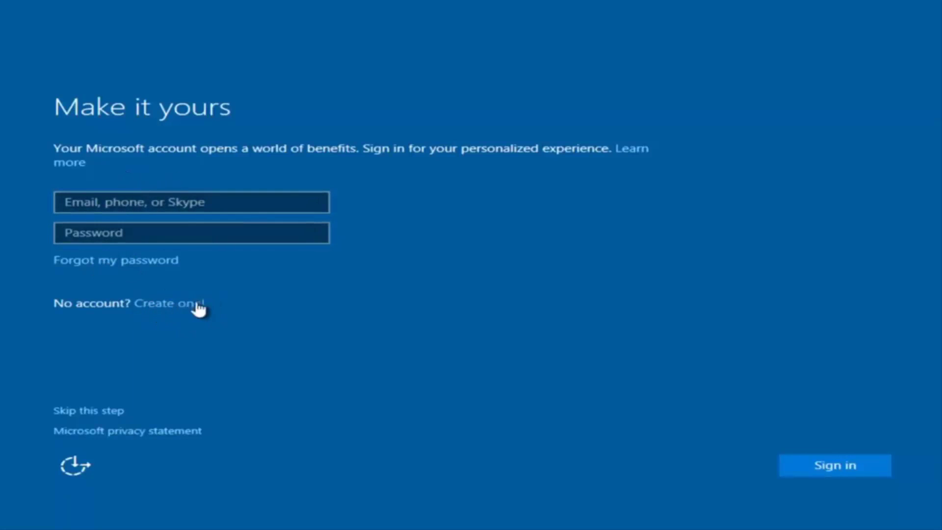
Step: Skip the Microsoft account sign-in and enter 'example' as the local user name
left_click(92, 412)
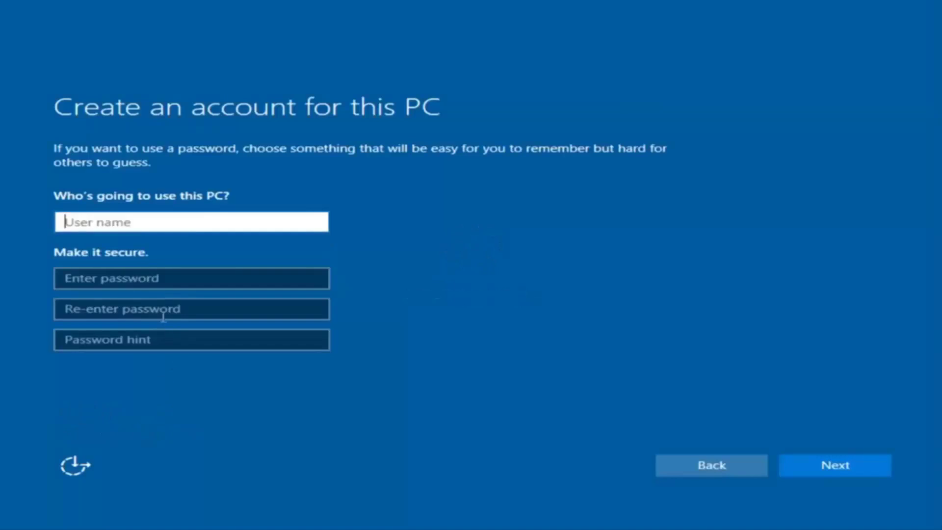
type("exam[p")
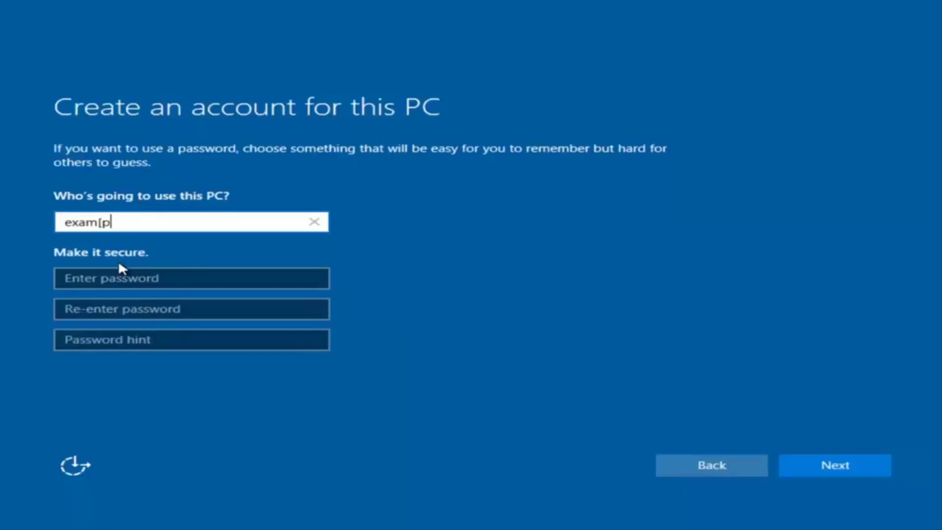
key("BackSpace")
key("BackSpace")
type("ple")
Step: Enter and confirm the account password, add a password hint, and submit the account
left_click(119, 279)
type("••••")
left_click(183, 309)
type("•••••")
left_click(169, 343)
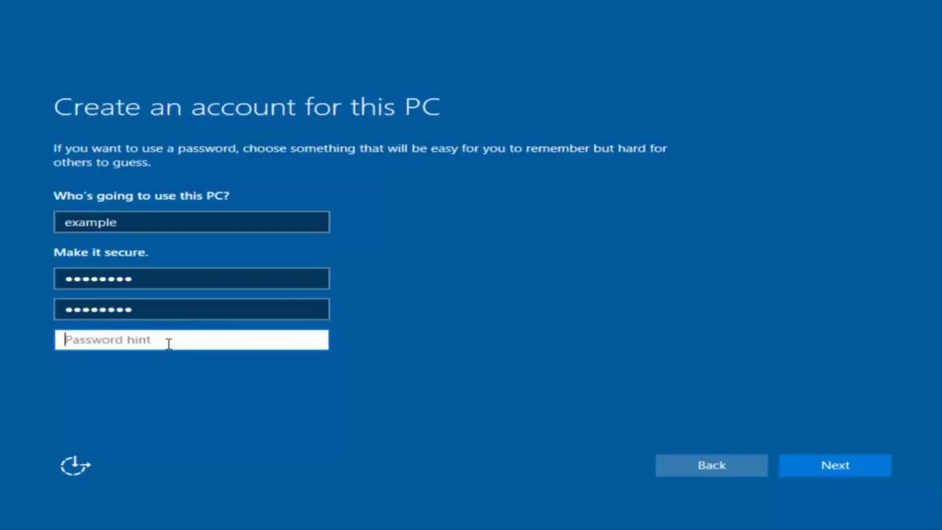
type("pass")
left_click(854, 473)
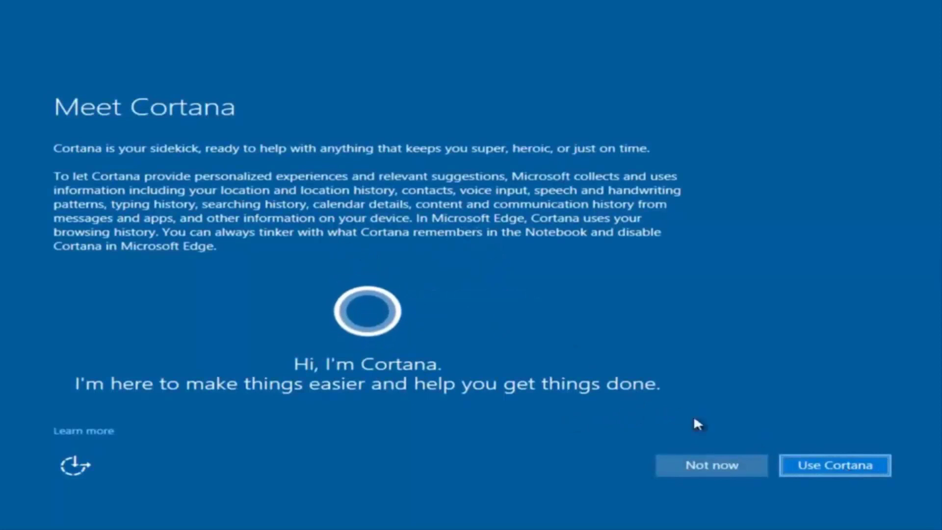
Step: Choose Not now on the Meet Cortana page
left_click(693, 459)
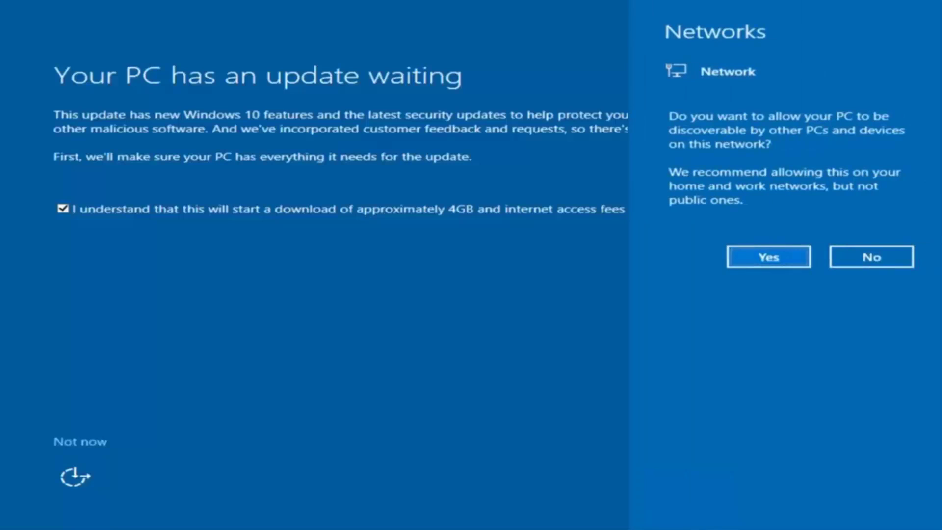
Step: Answer the network discoverability prompt and postpone the waiting update with Not now
left_click(419, 374)
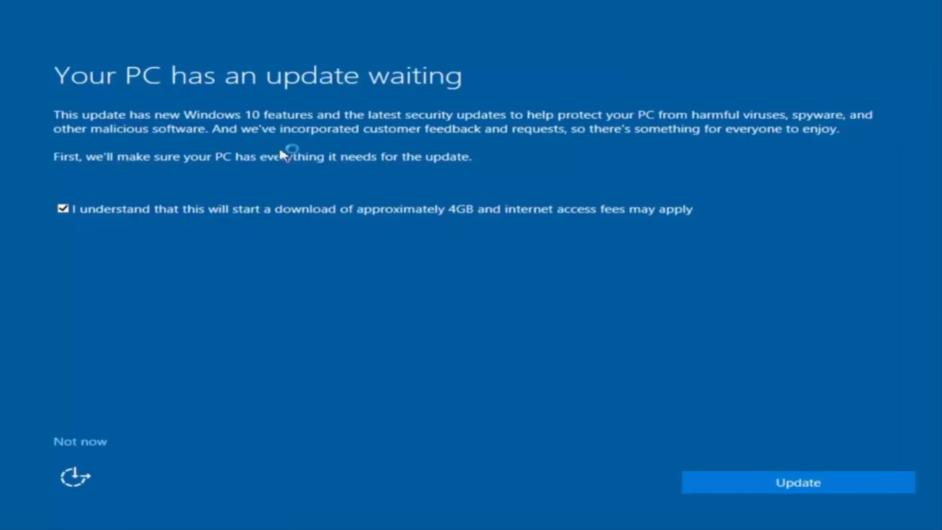
left_click(80, 441)
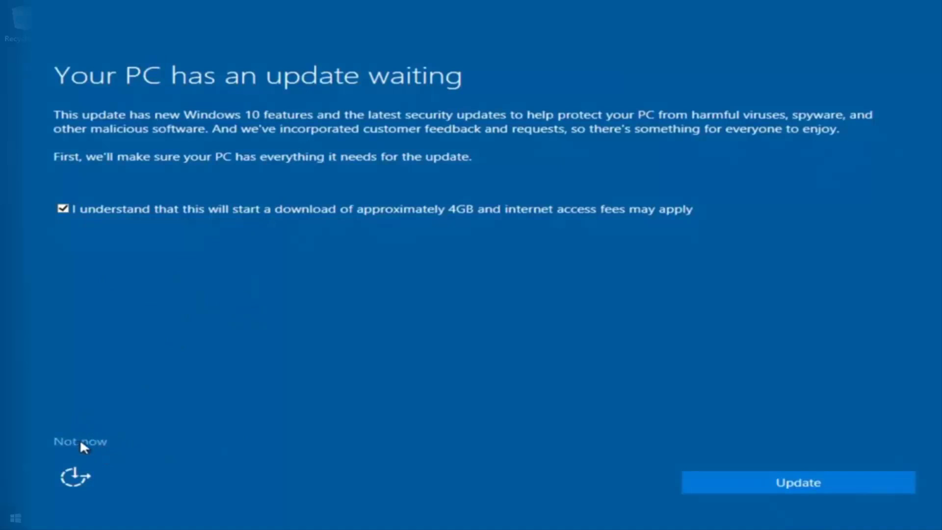